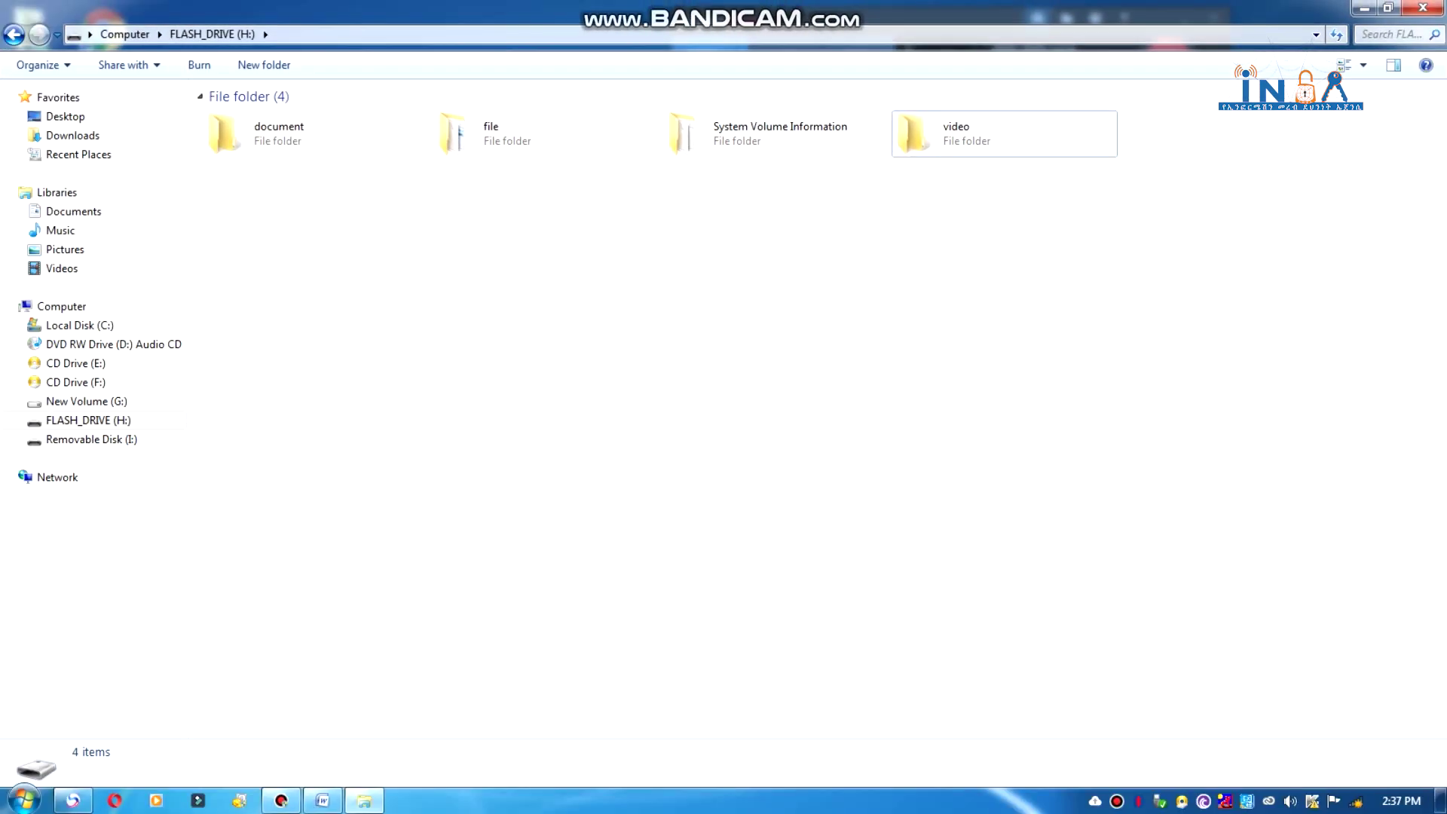
Step: Tick Hidden in the video folder's Properties on FLASH_DRIVE (H:) and apply it
{"action": "left_click", "coordinate": [956, 134]}
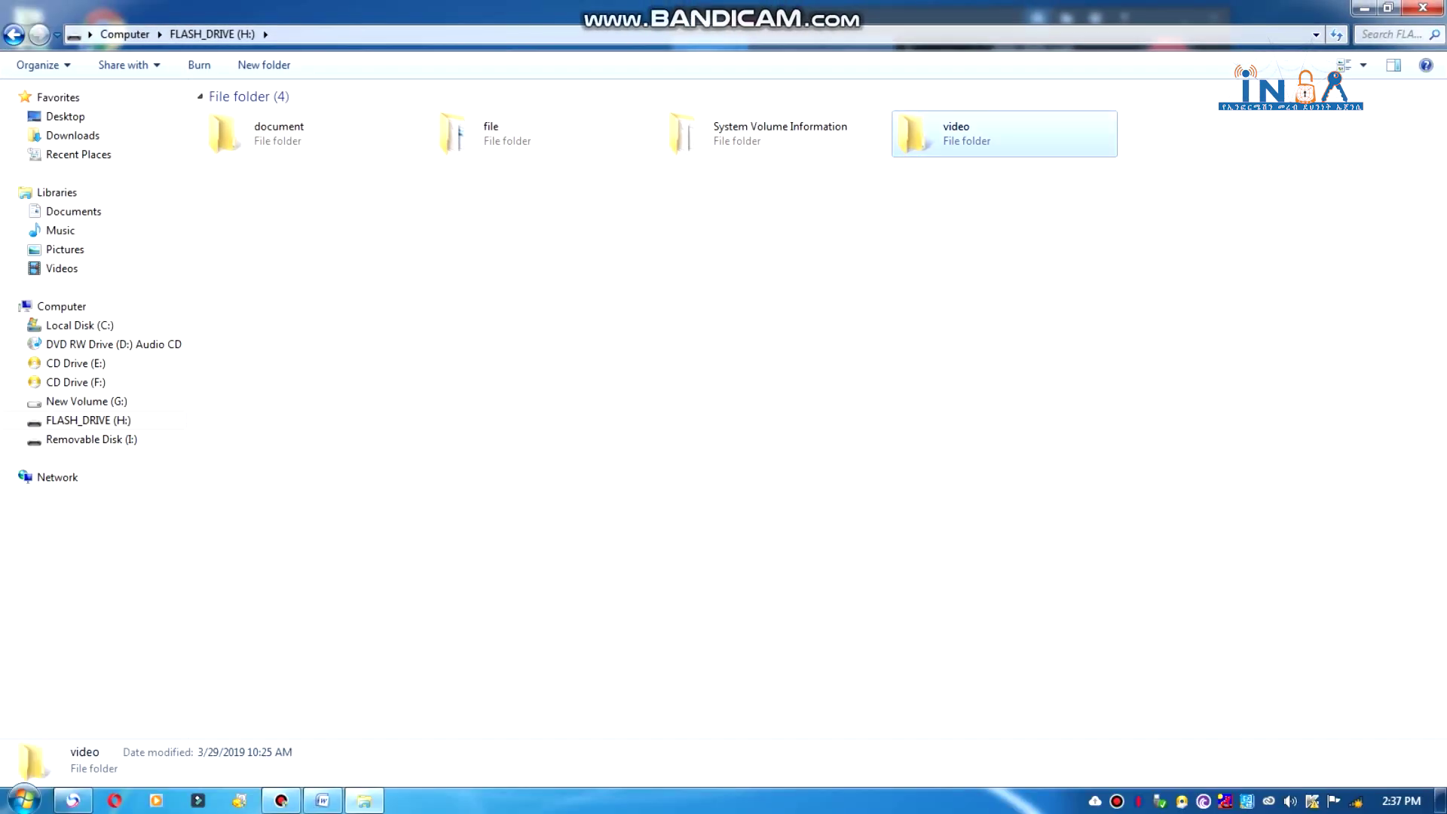
{"action": "right_click", "coordinate": [949, 136]}
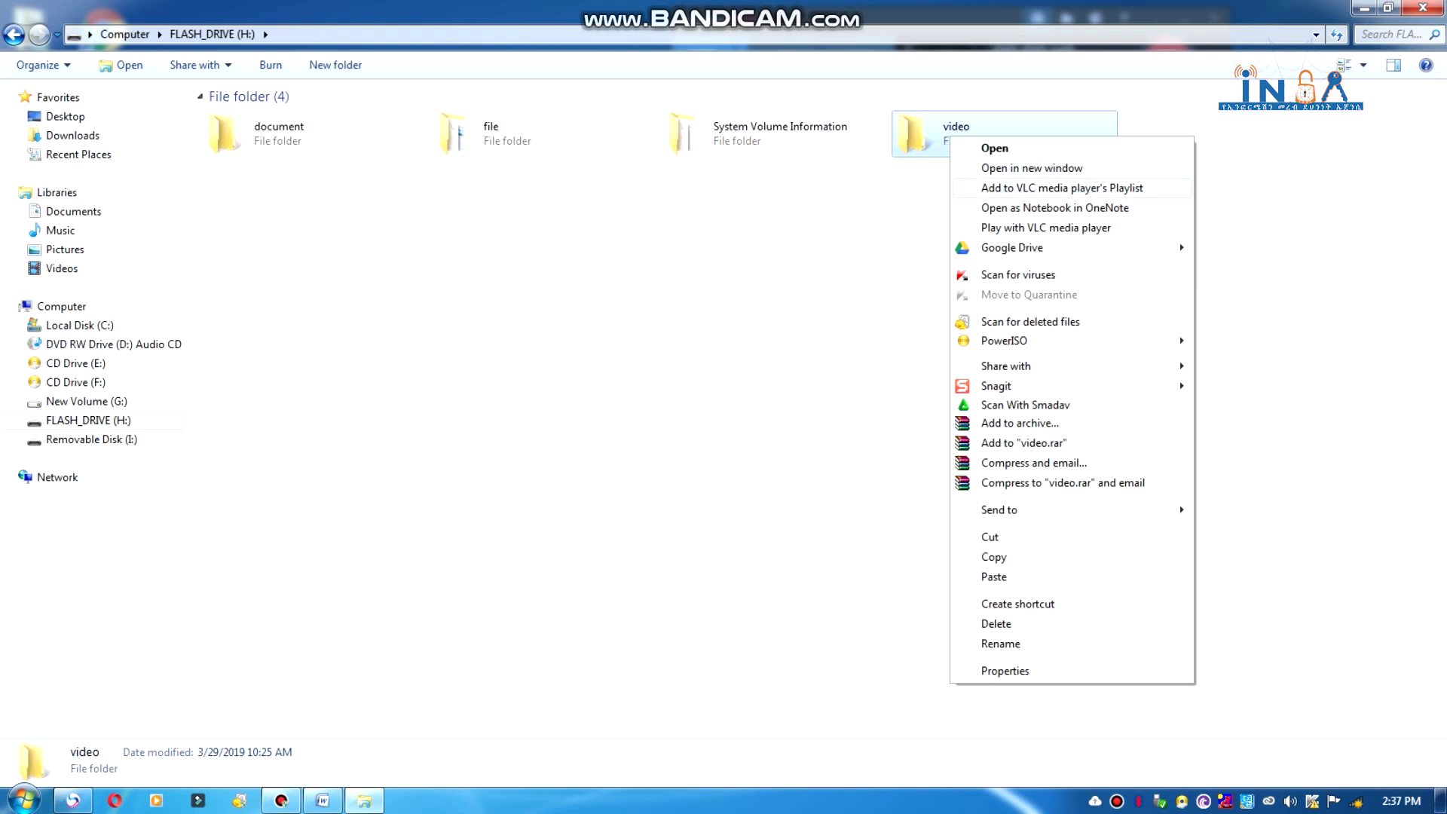
{"action": "left_click", "coordinate": [1005, 670]}
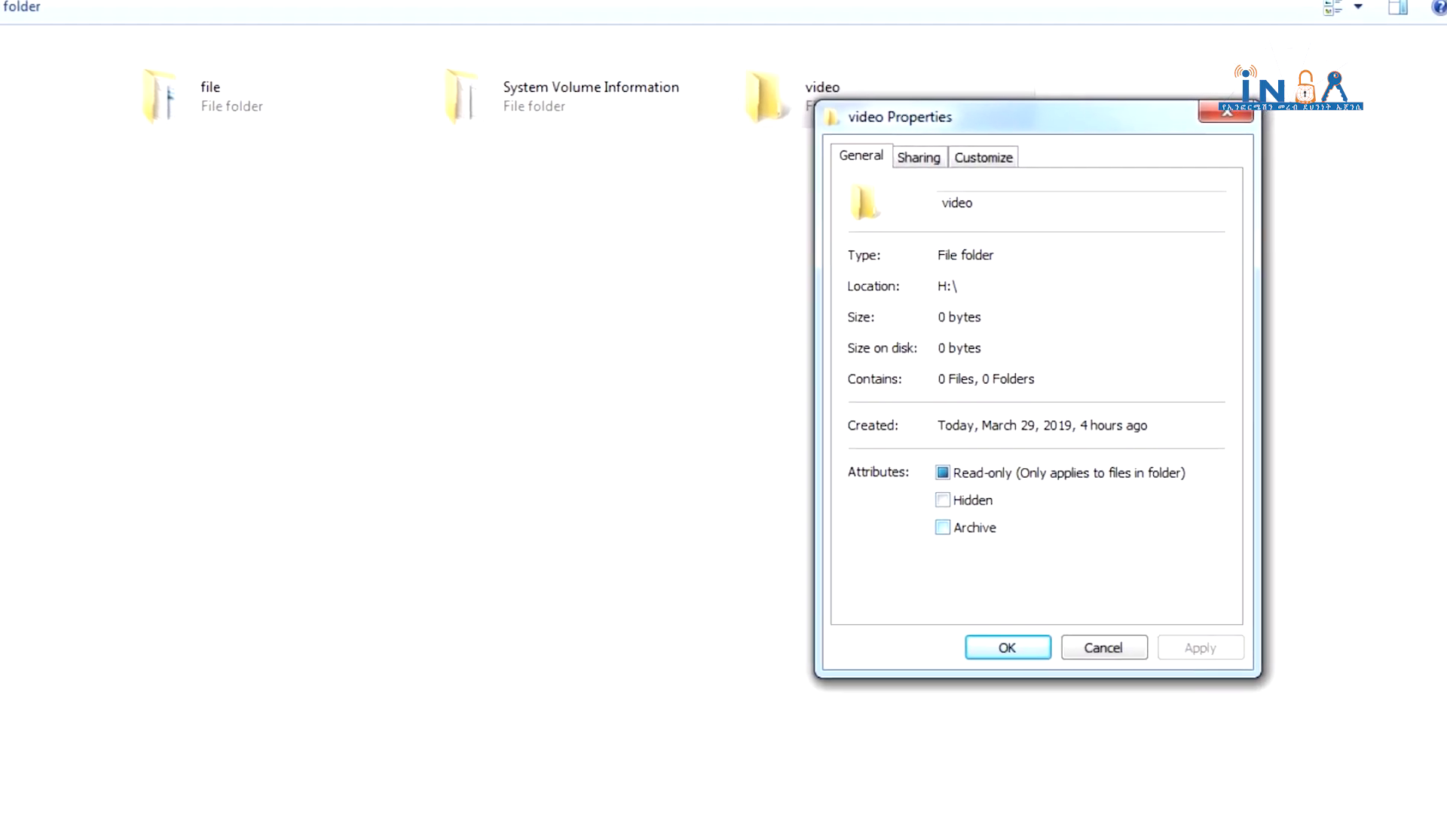
{"action": "left_click", "coordinate": [943, 500]}
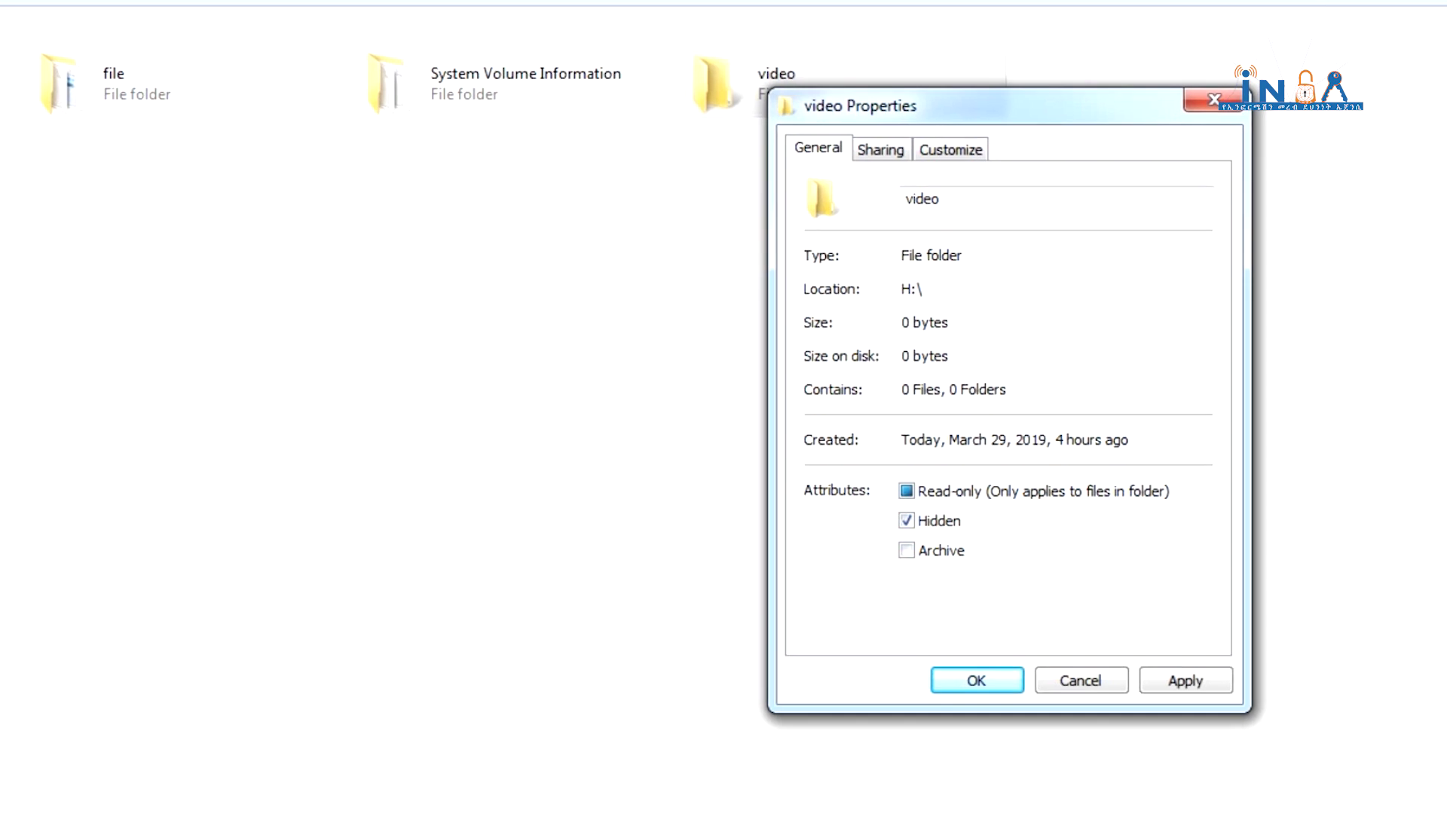
{"action": "key", "text": "alt+a"}
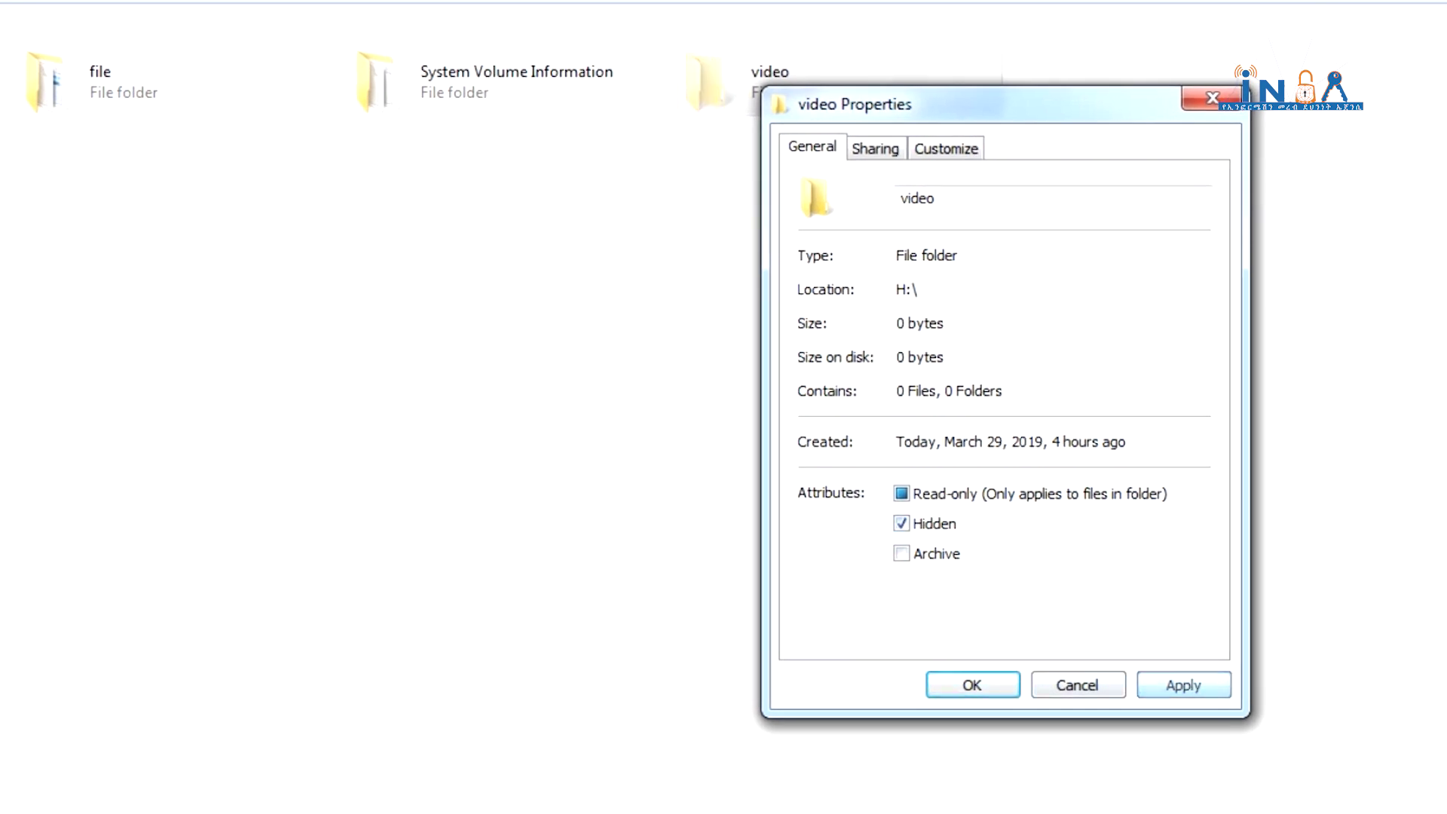
{"action": "key", "text": "Return"}
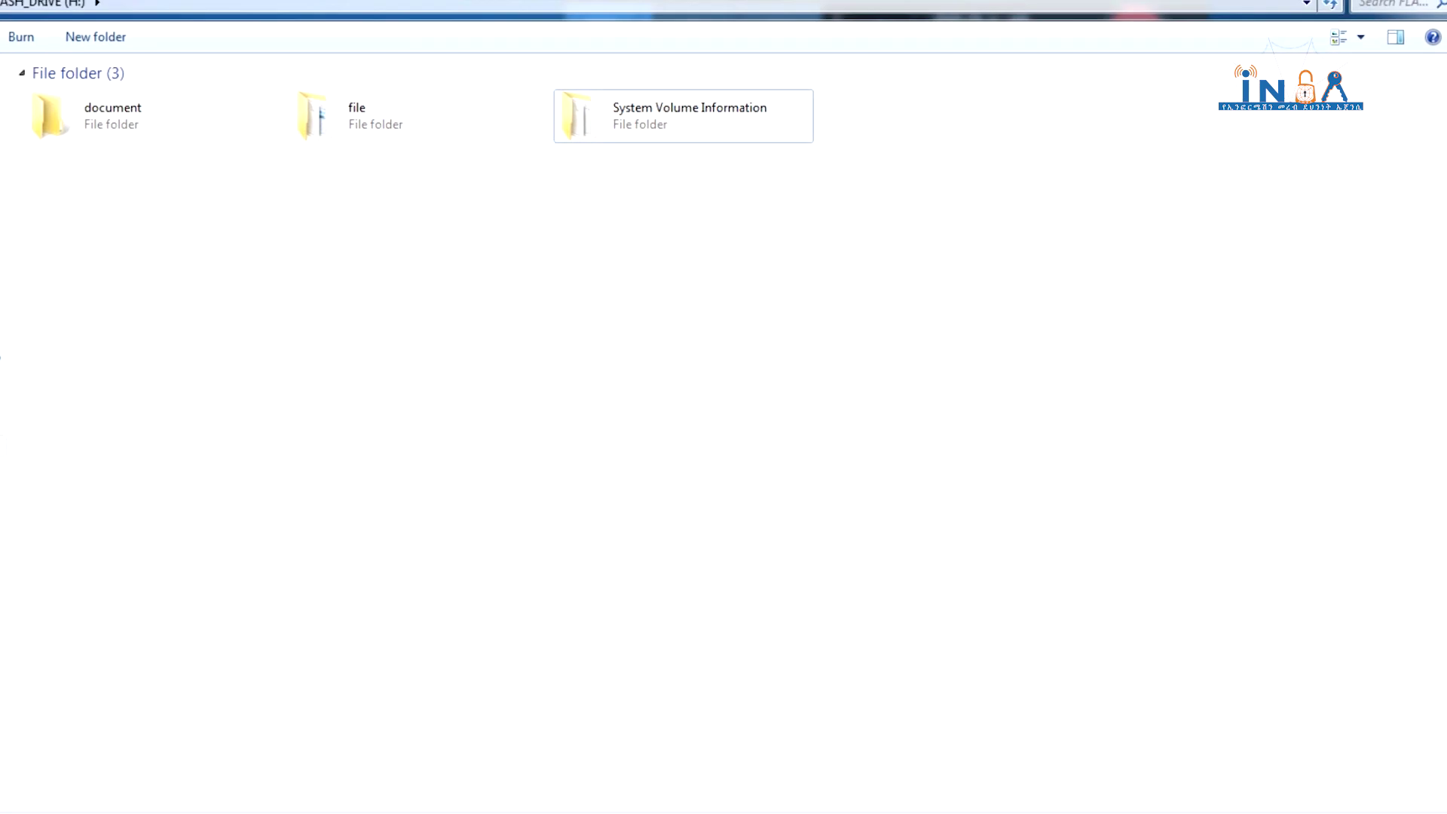
Step: Open Control Panel by searching 'contr' from Start
{"action": "left_click", "coordinate": [22, 799]}
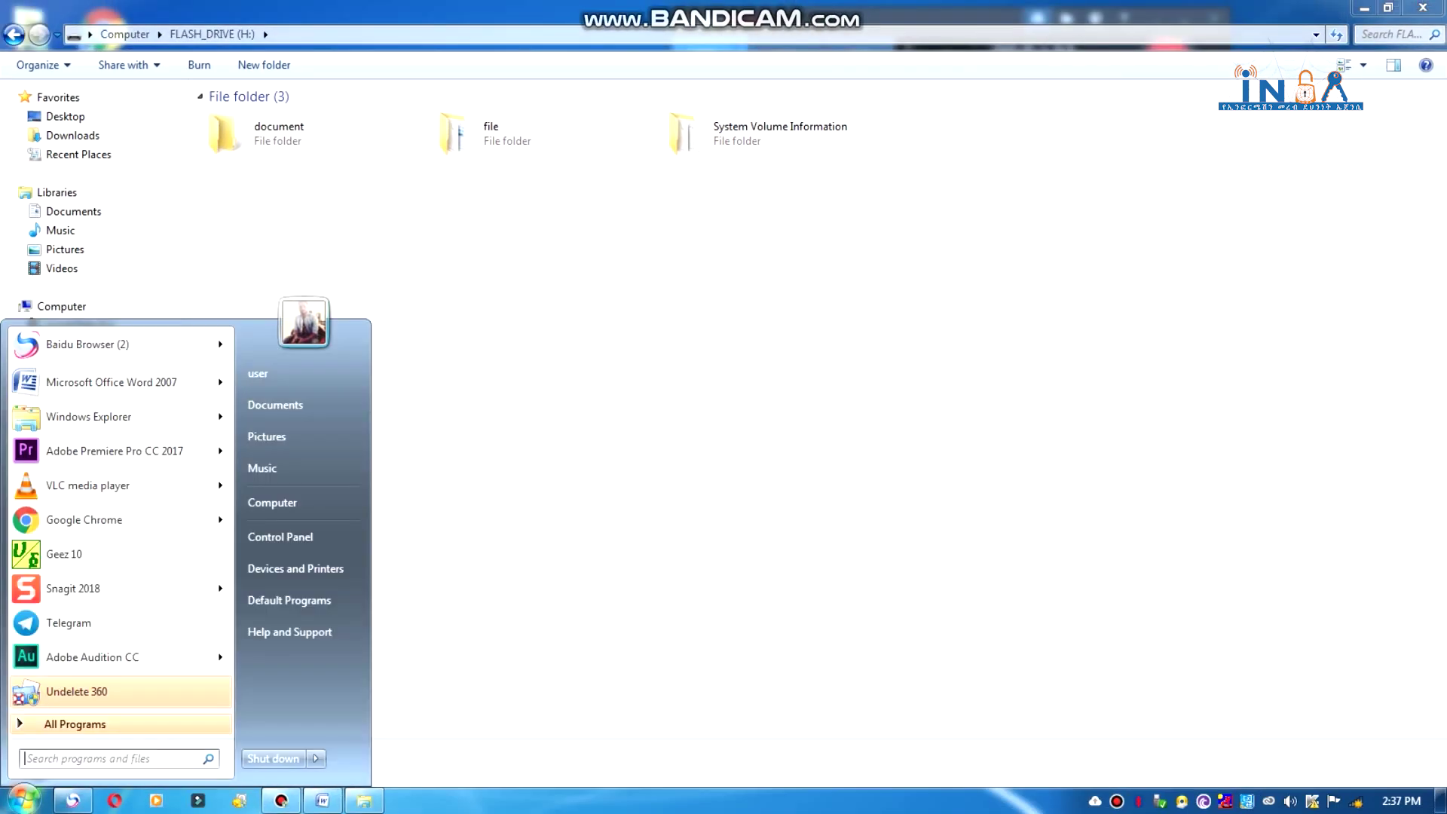
{"action": "type", "text": "contr"}
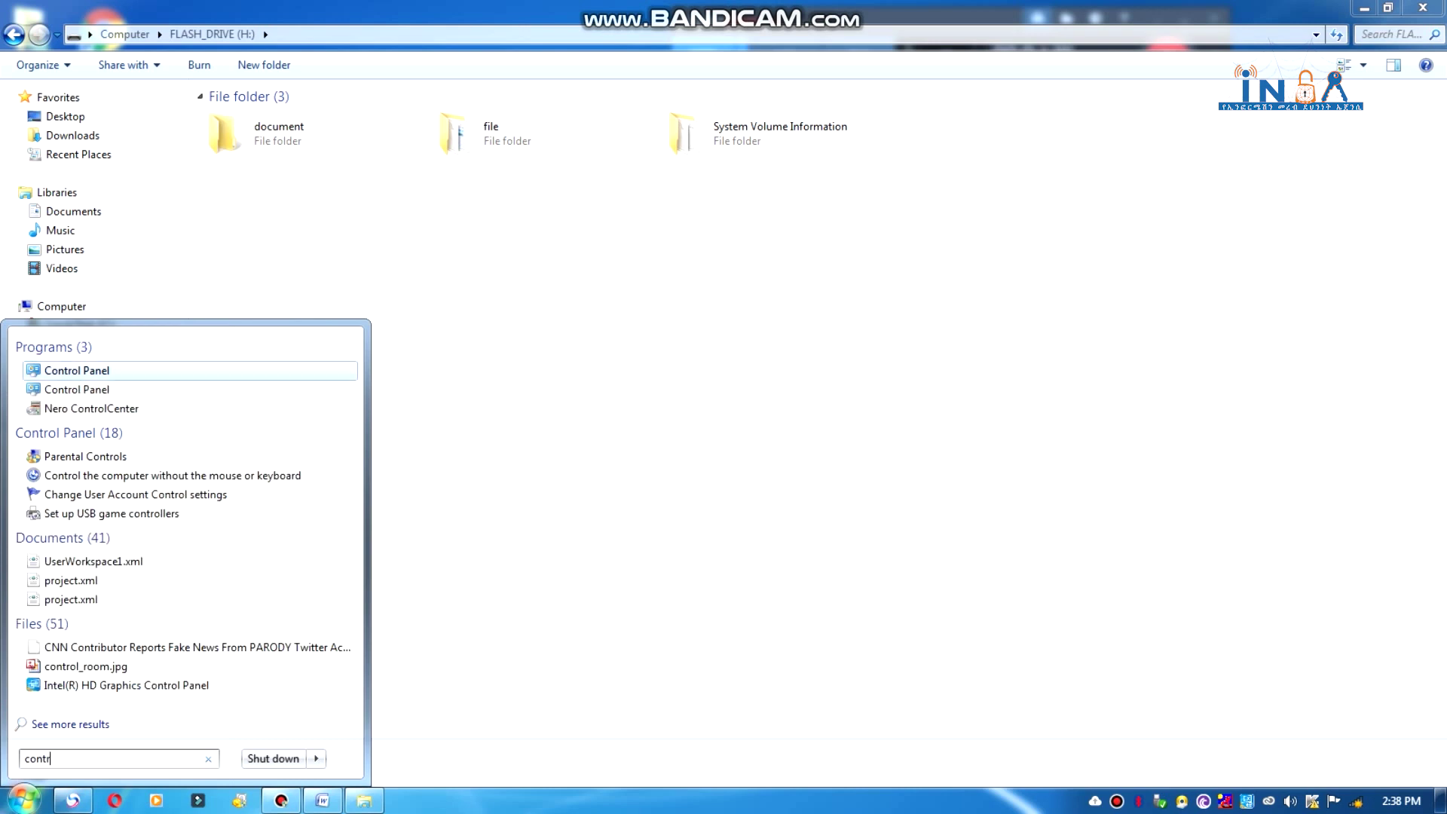
{"action": "key", "text": "Return"}
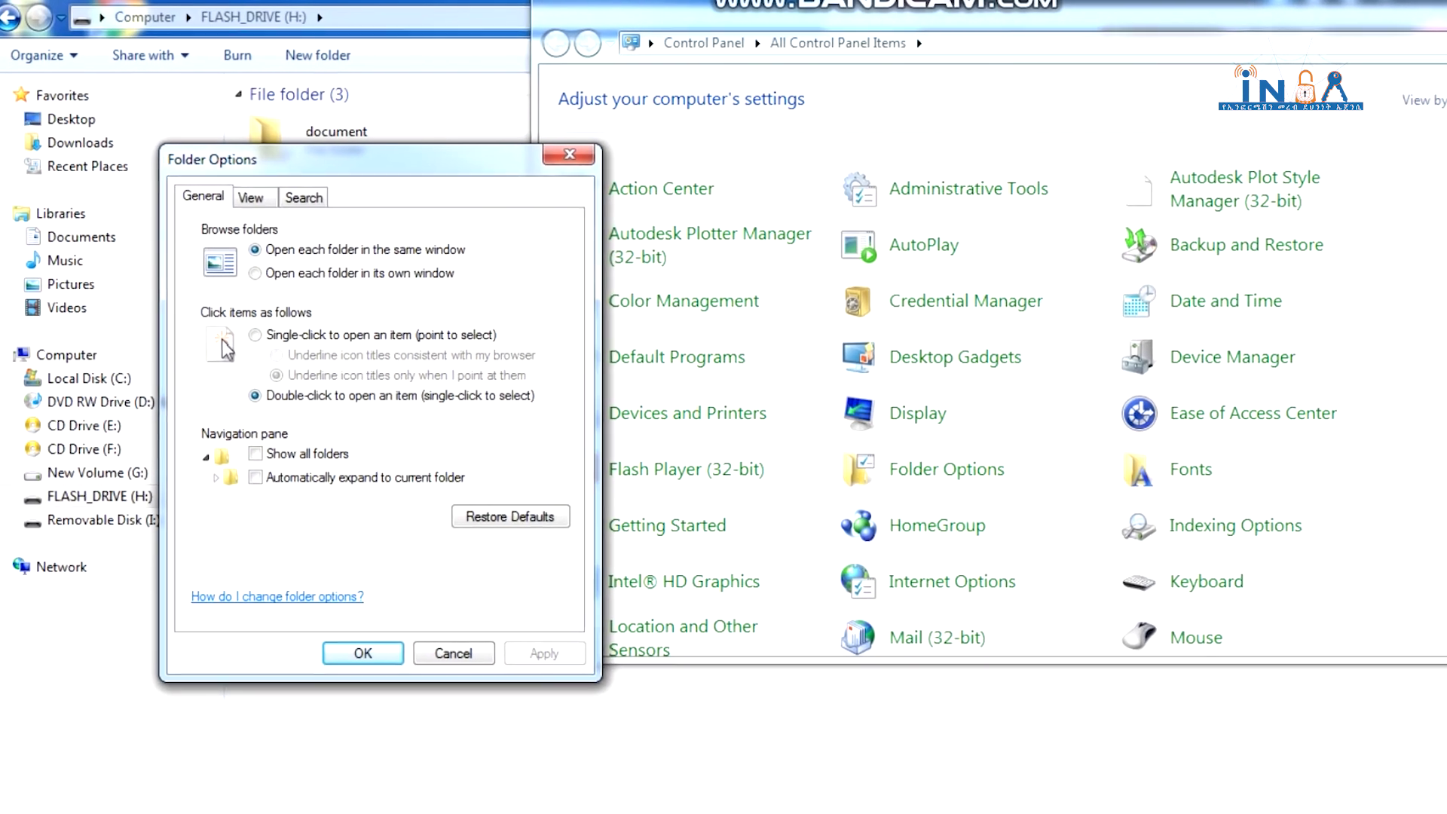
Step: Enable 'Show hidden files, folders, and drives' in Folder Options and select the reappeared video folder
{"action": "left_click_drag", "start_coordinate": [226, 164], "coordinate": [1343, 291]}
{"action": "key", "text": "ctrl+Tab"}
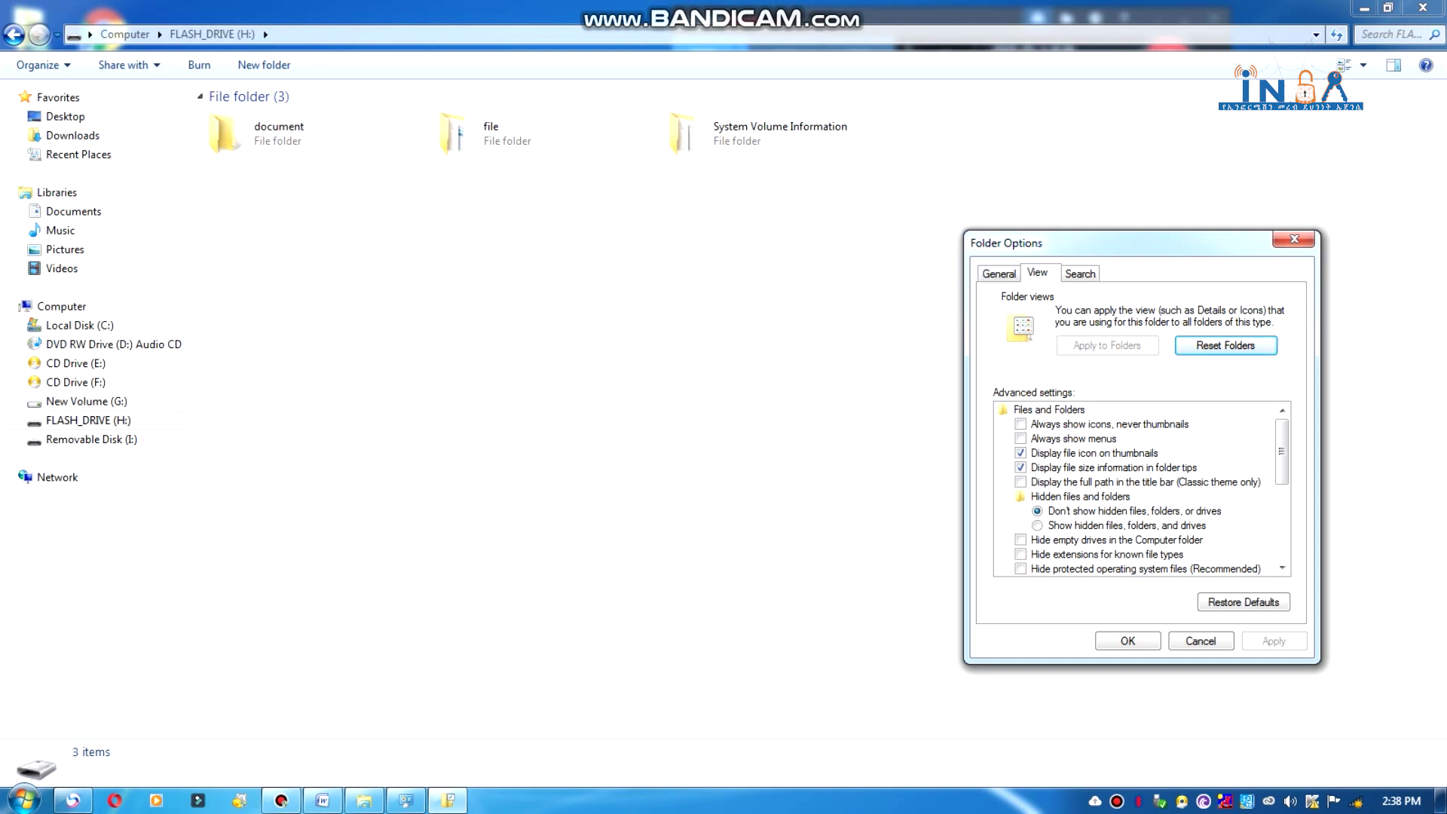
{"action": "left_click", "coordinate": [1093, 525]}
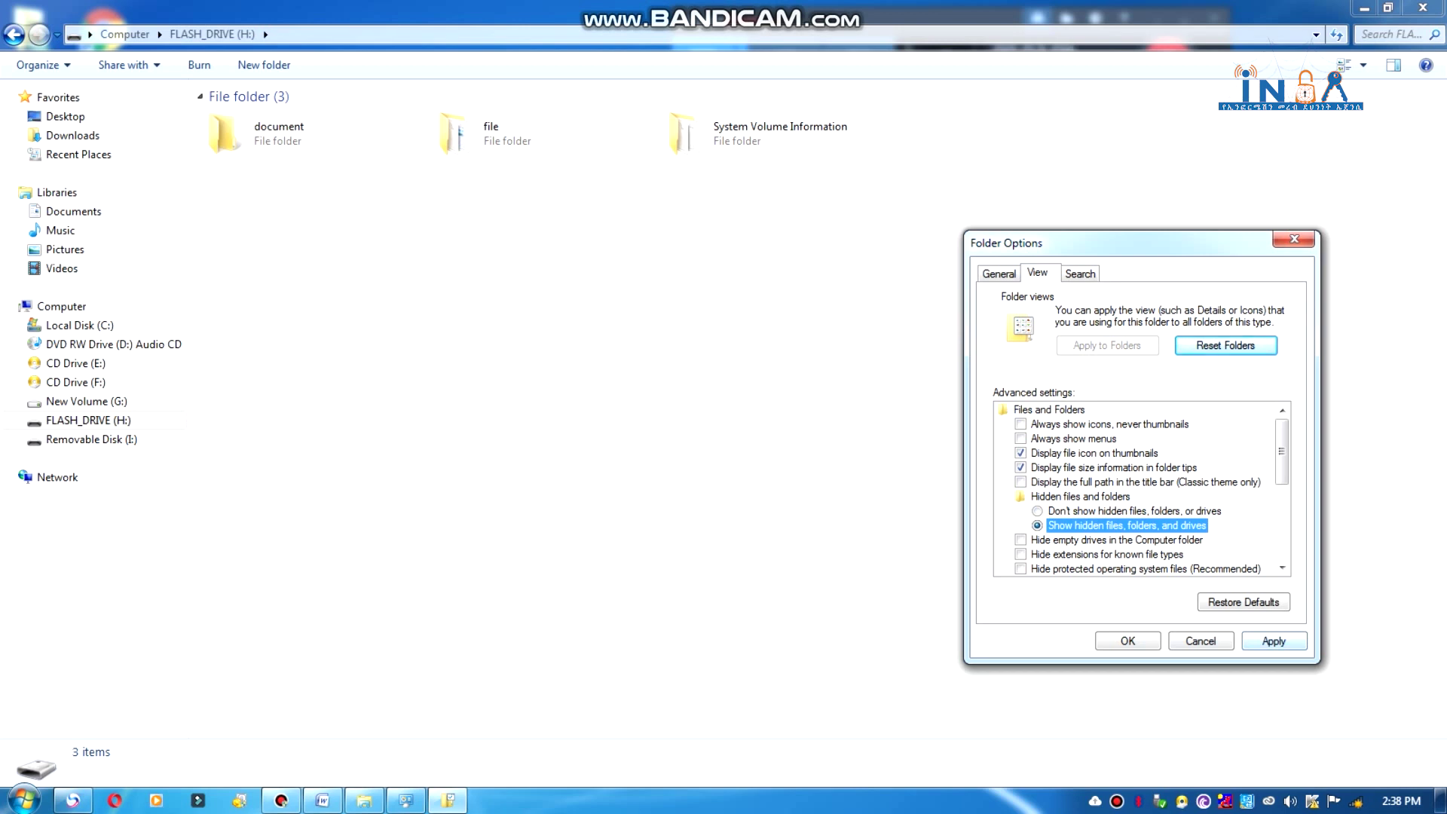
{"action": "left_click", "coordinate": [1273, 640]}
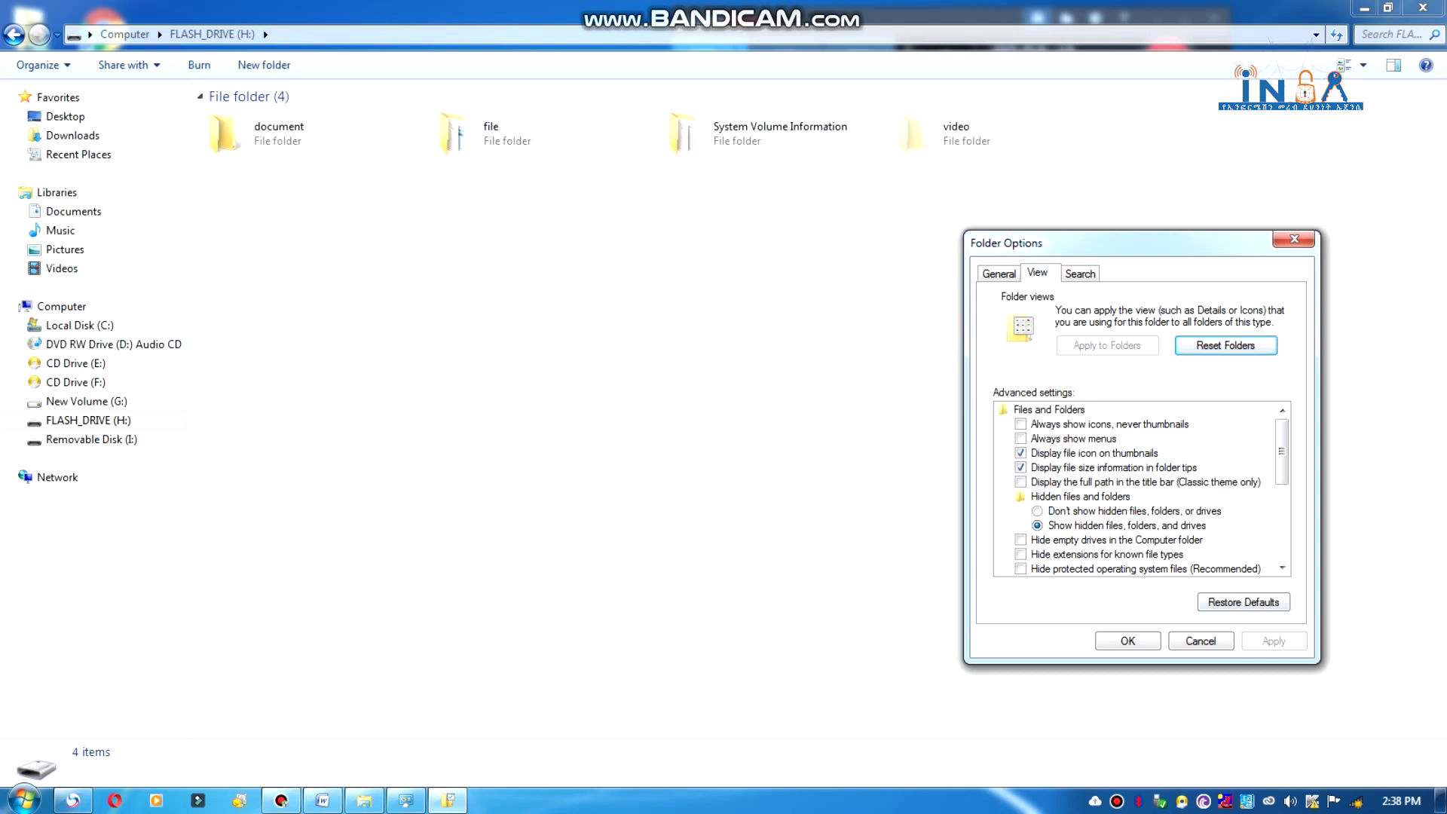
{"action": "left_click", "coordinate": [1128, 641]}
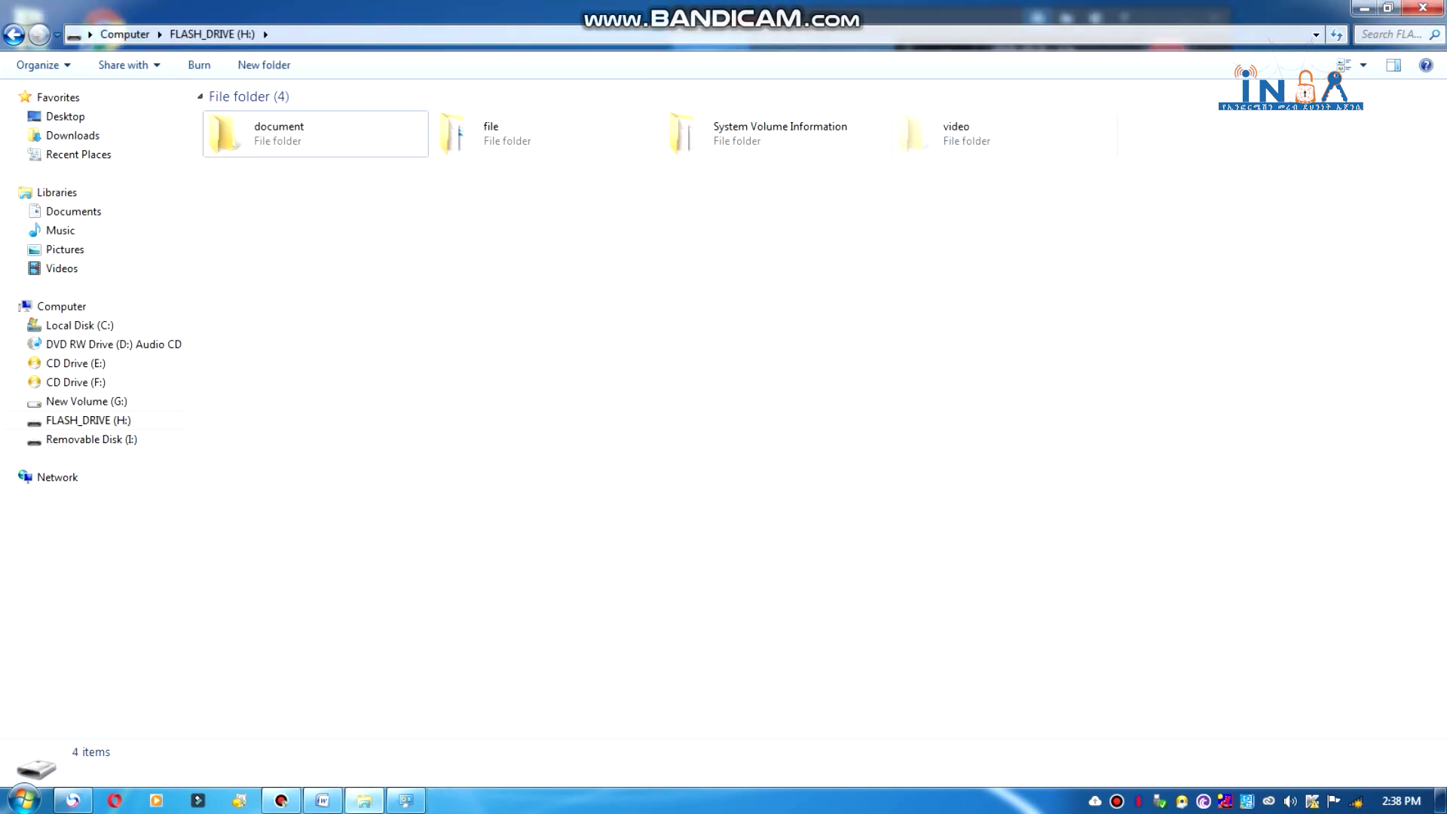
{"action": "left_click", "coordinate": [1003, 133]}
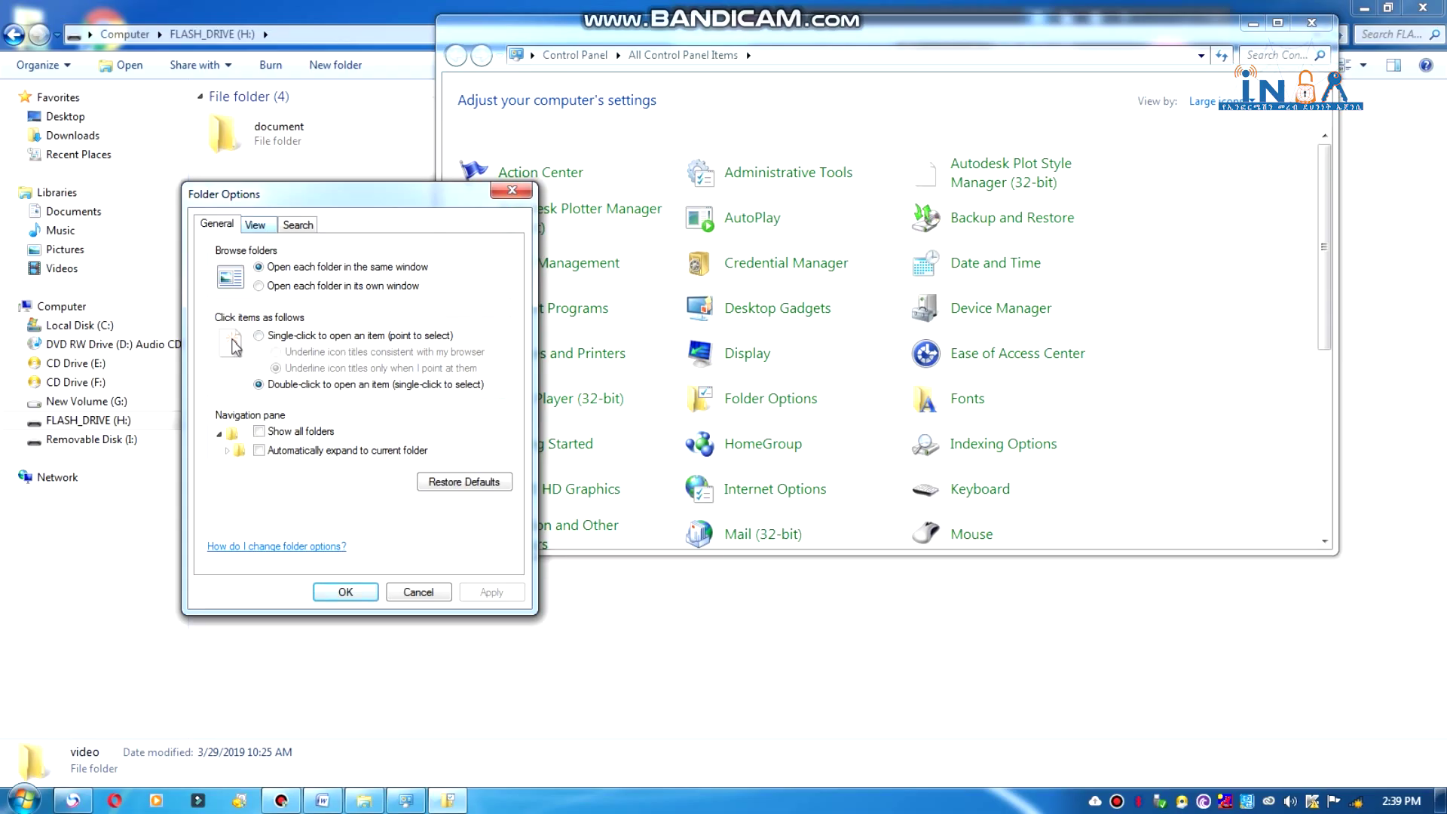
Step: Set 'Don't show hidden files', then open Removable Disk (I:) and its properties
{"action": "key", "text": "ctrl+Tab"}
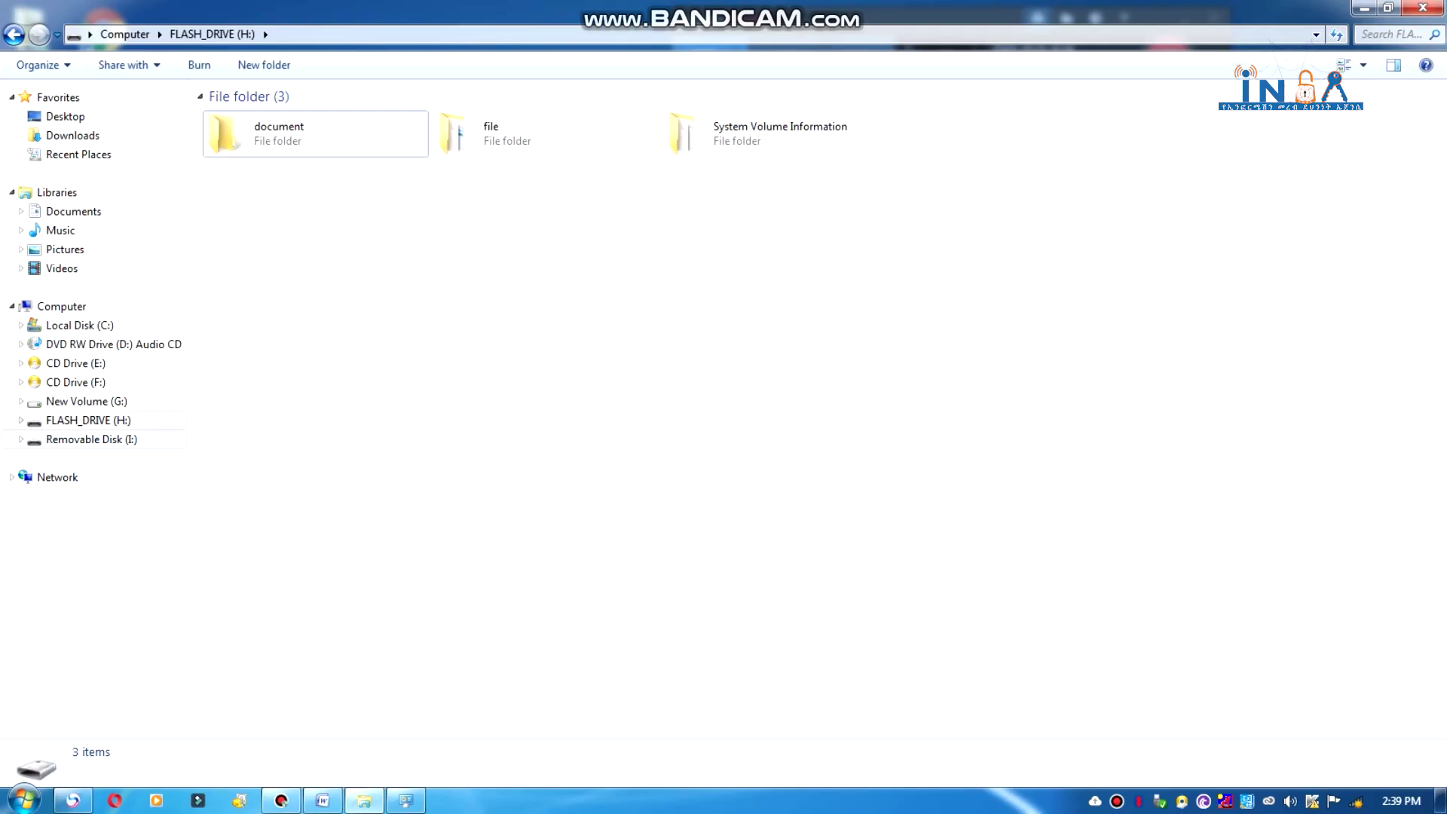
{"action": "left_click", "coordinate": [91, 439]}
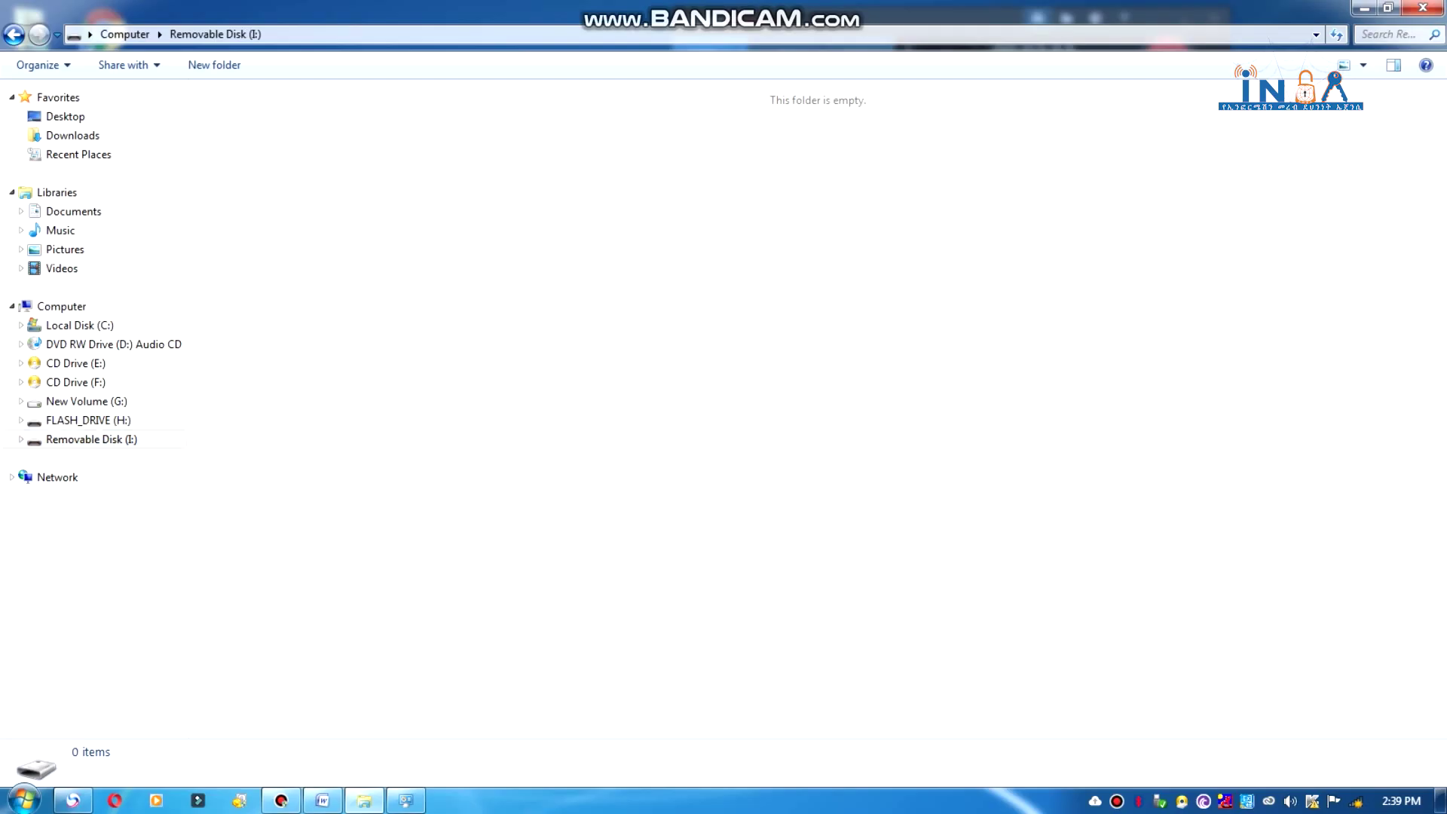
{"action": "right_click", "coordinate": [565, 255]}
{"action": "left_click", "coordinate": [597, 500]}
Step: Launch cmd.exe by searching 'cmd' from Start
{"action": "left_click", "coordinate": [22, 799]}
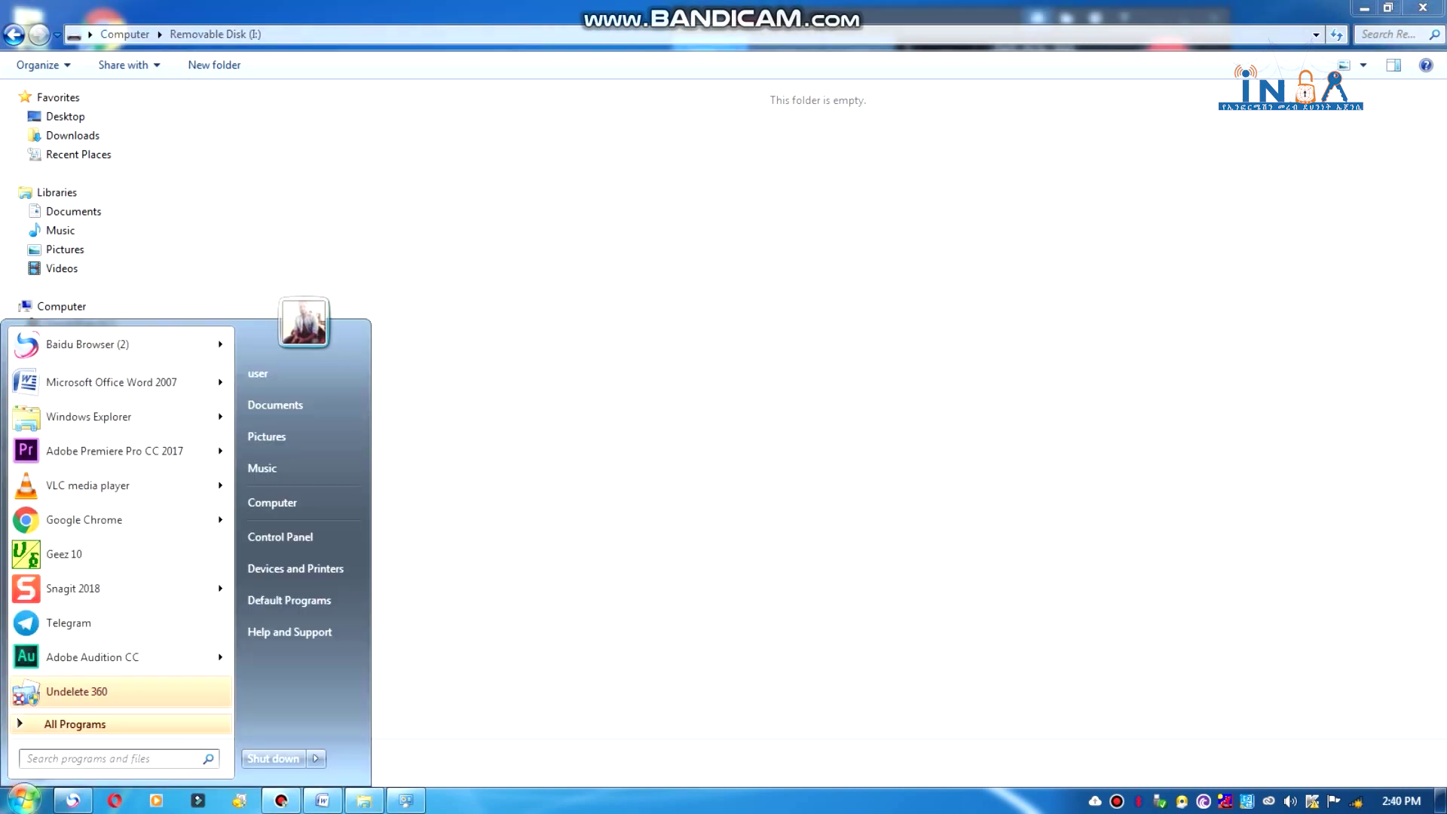
{"action": "type", "text": "cmd"}
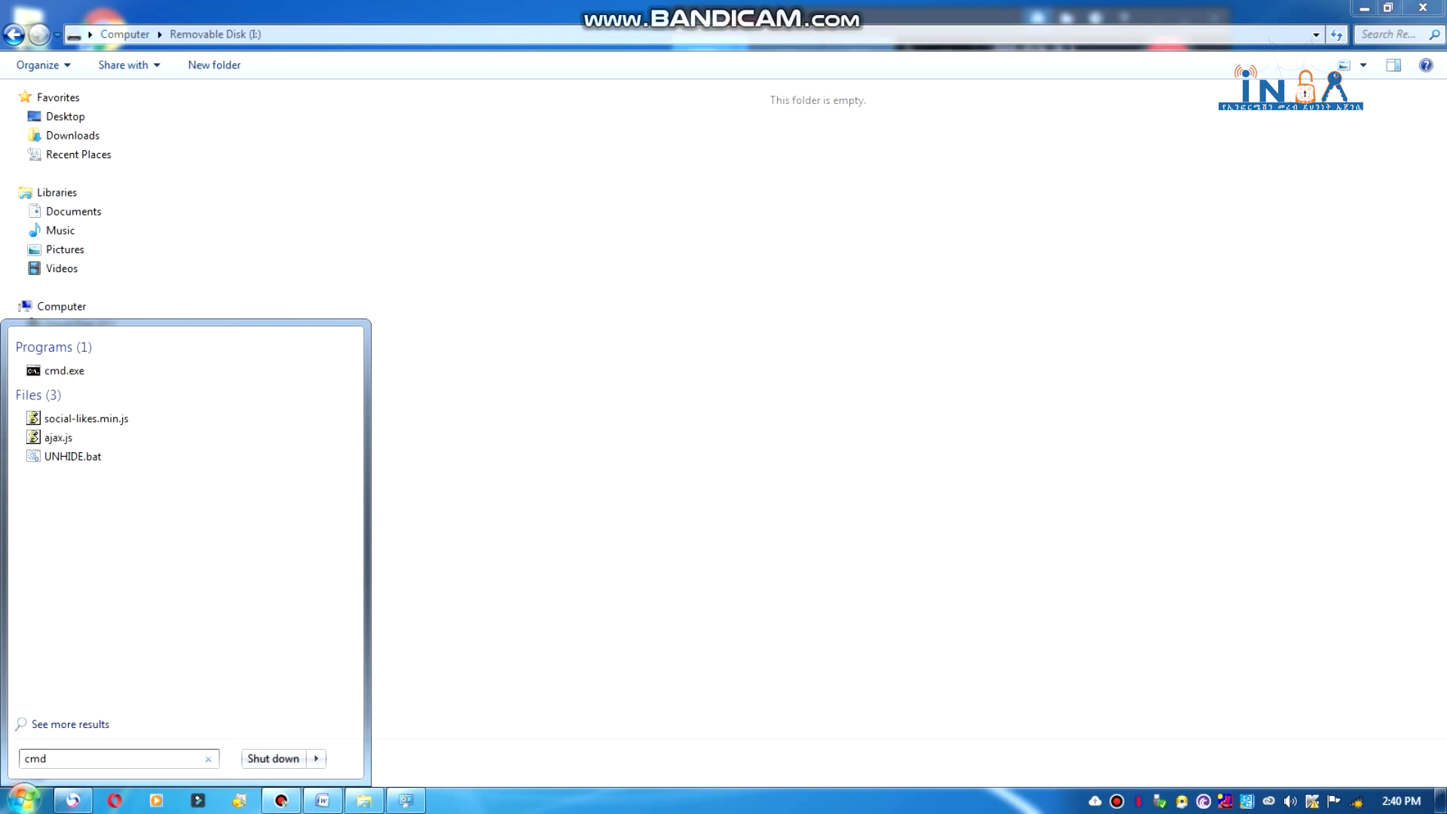
{"action": "left_click", "coordinate": [64, 371]}
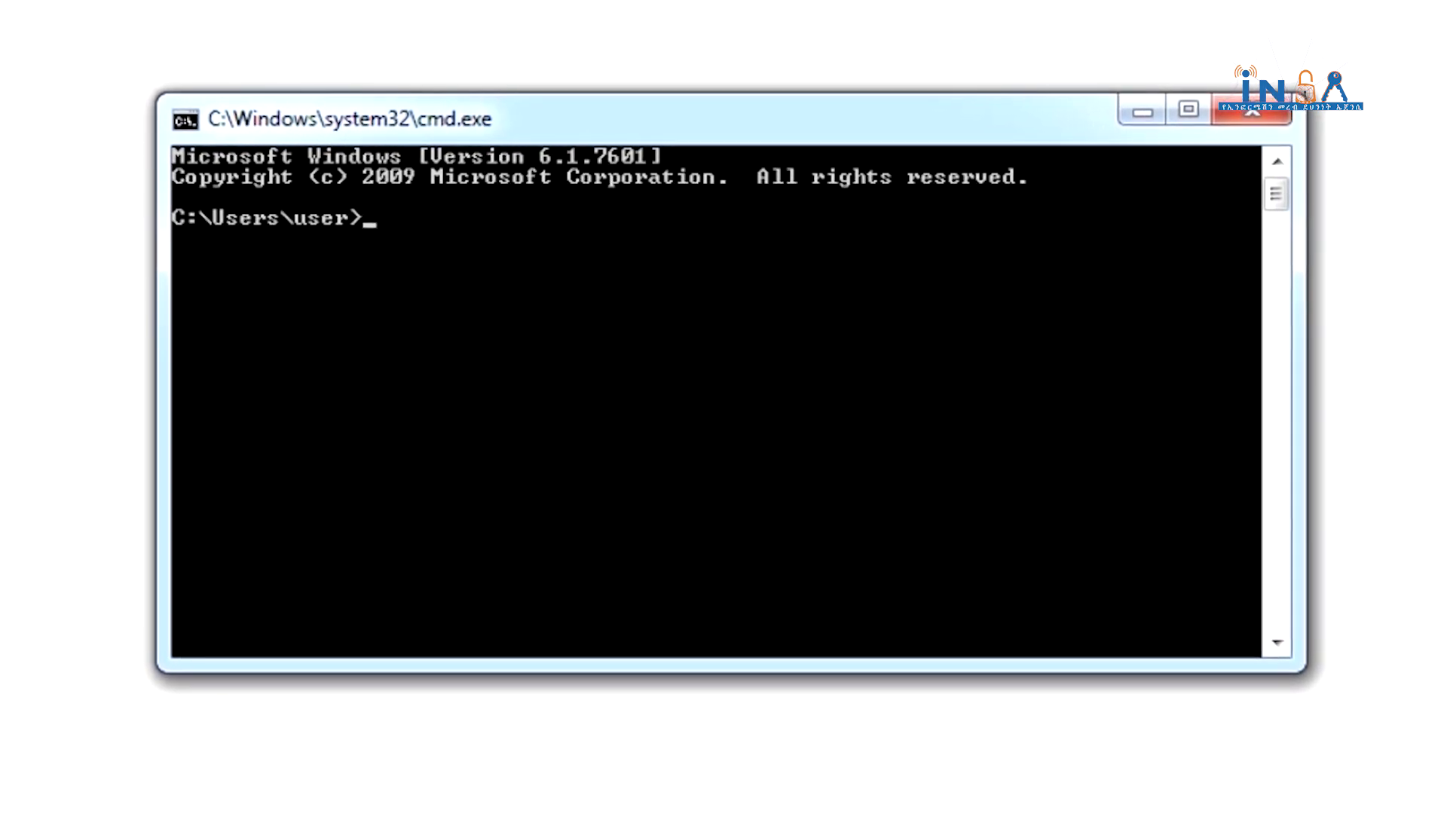
Step: Switch the console to drive I: and enter attrib -s -r -h /s /d
{"action": "type", "text": "i:"}
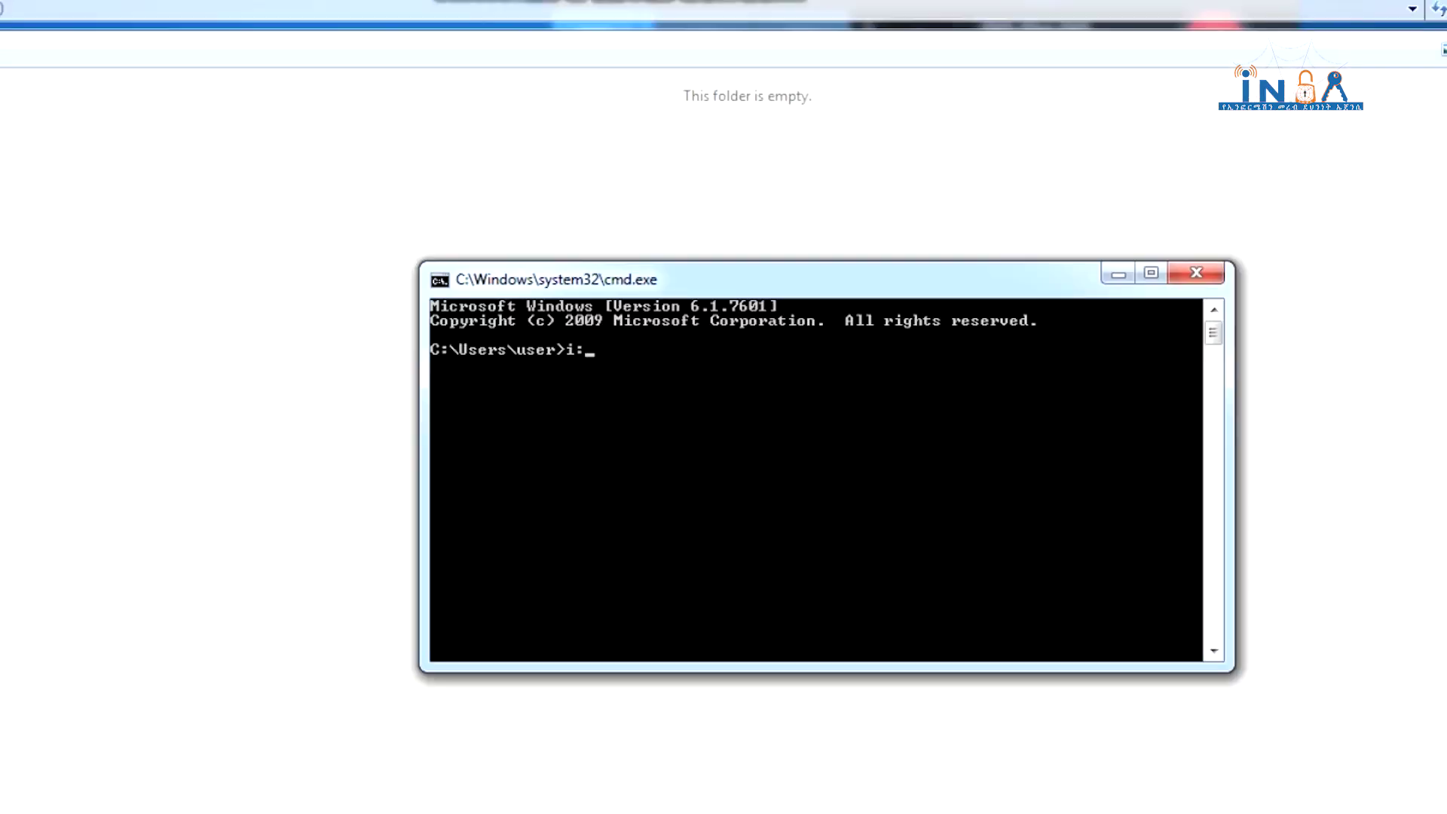
{"action": "key", "text": "Return"}
{"action": "type", "text": "ttrib"}
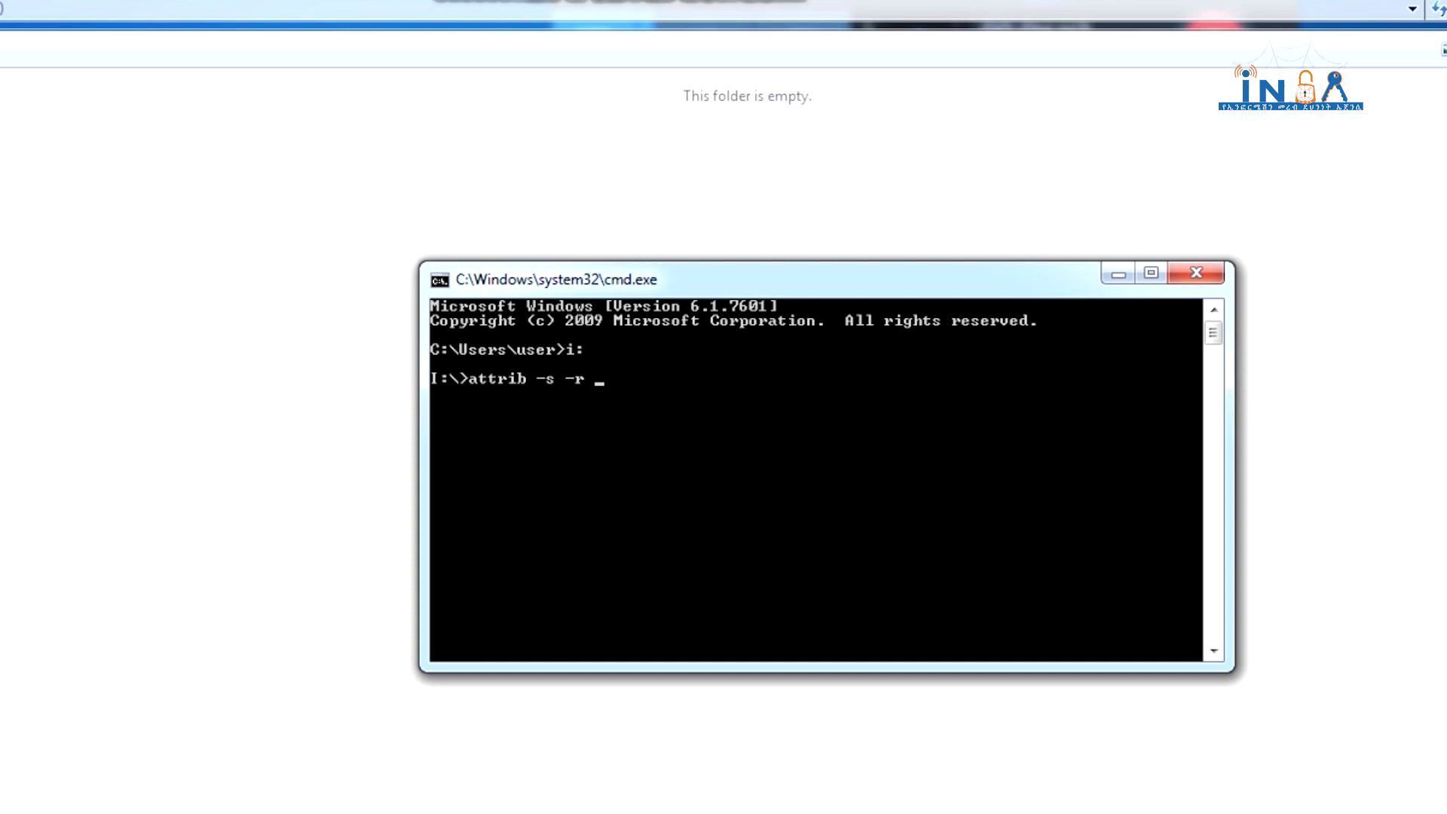
{"action": "type", "text": "-"}
{"action": "type", "text": "h"}
{"action": "type", "text": "/s"}
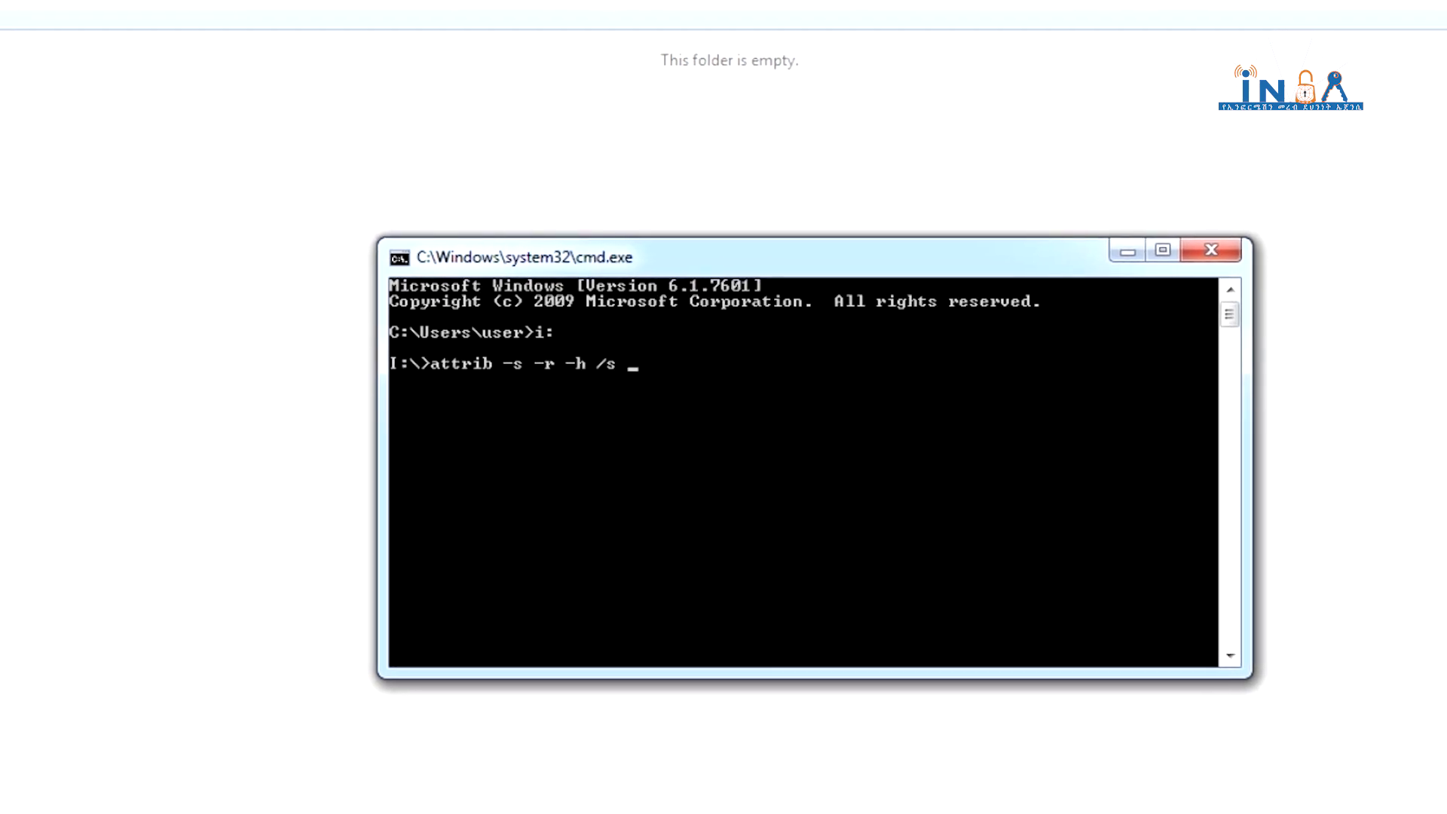
{"action": "type", "text": "/d"}
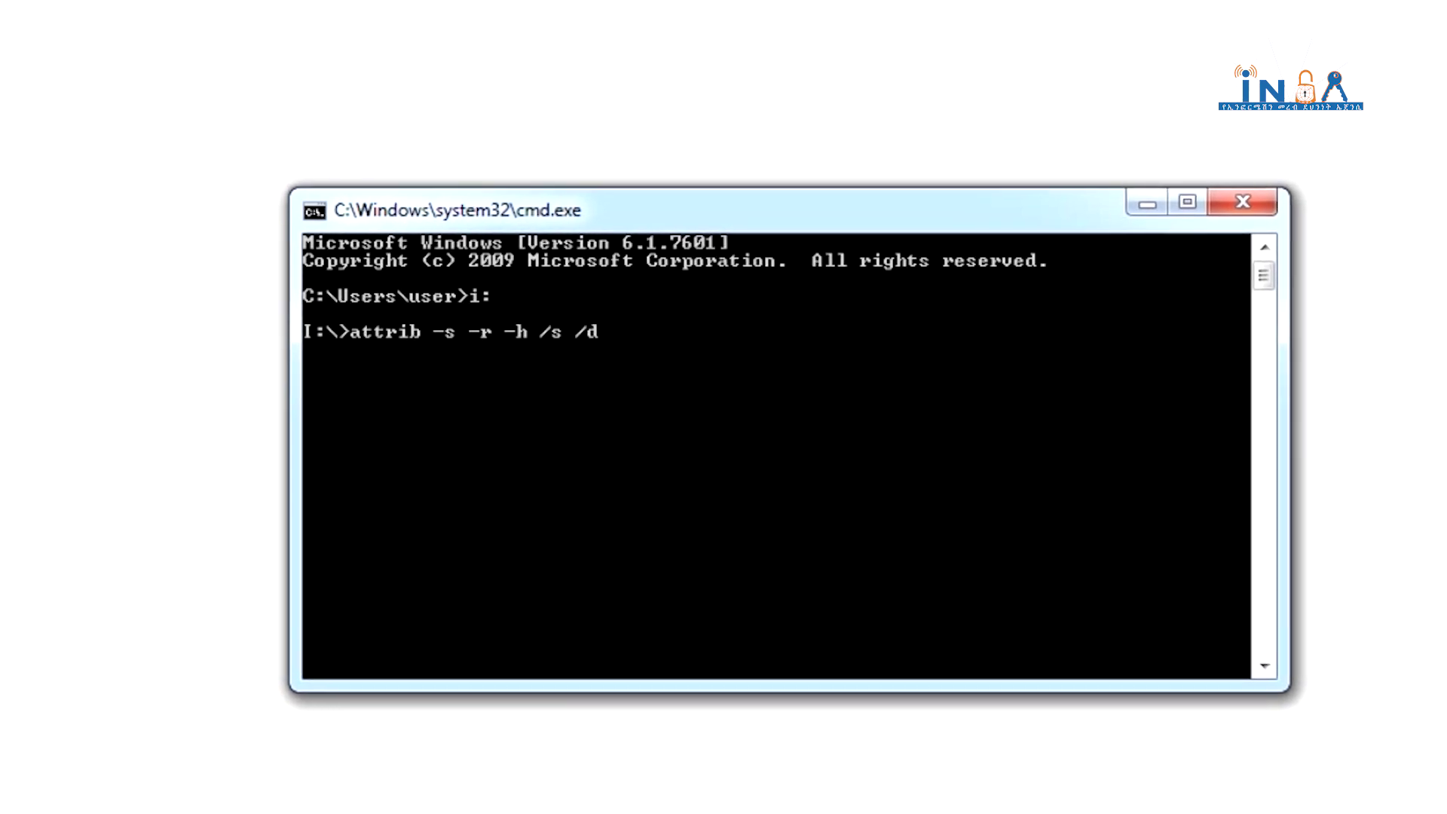
Step: Run the attrib command and minimize the console to see Removable Disk (I:)'s 16 items
{"action": "key", "text": "Return"}
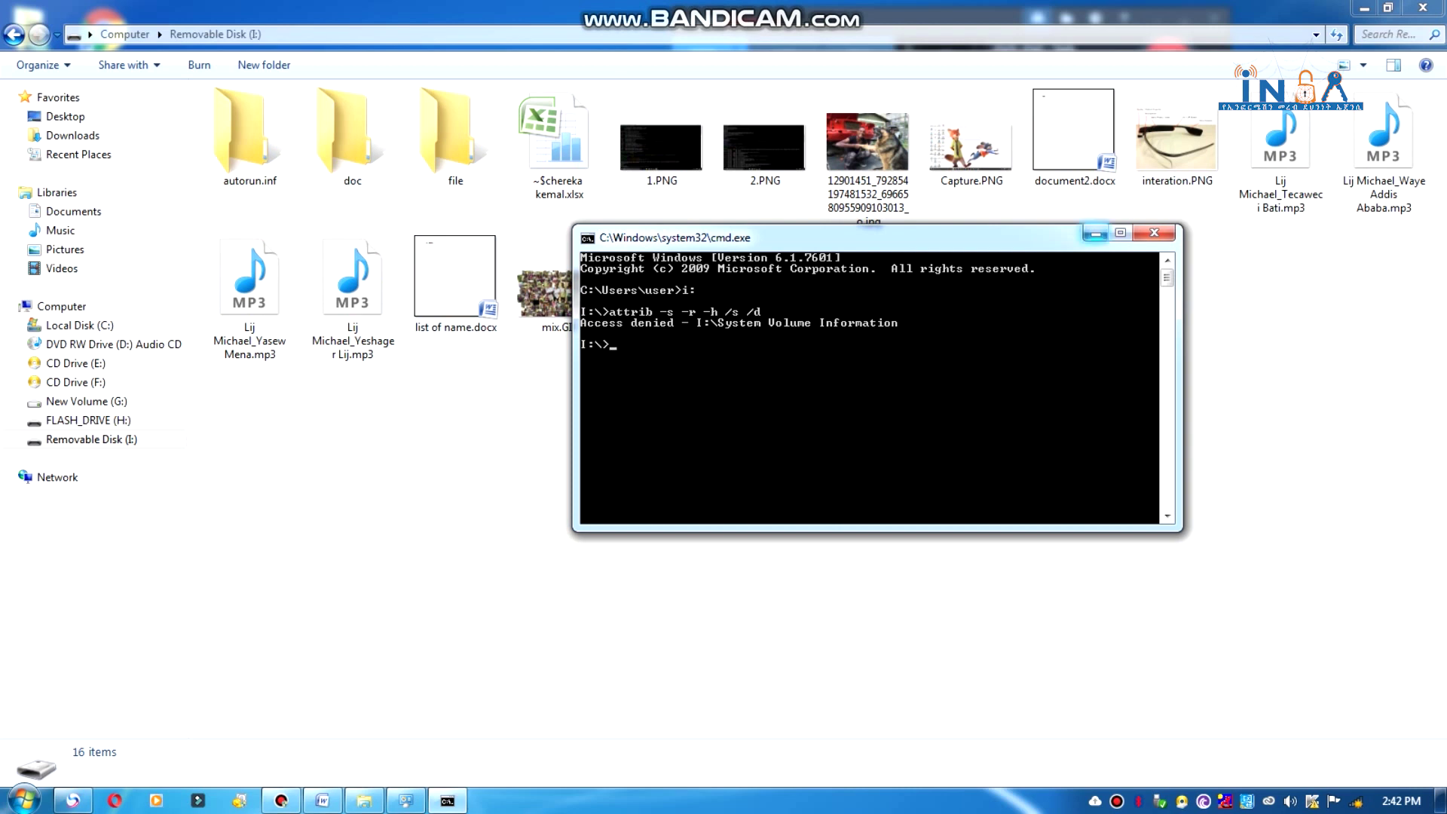
{"action": "left_click", "coordinate": [1096, 233]}
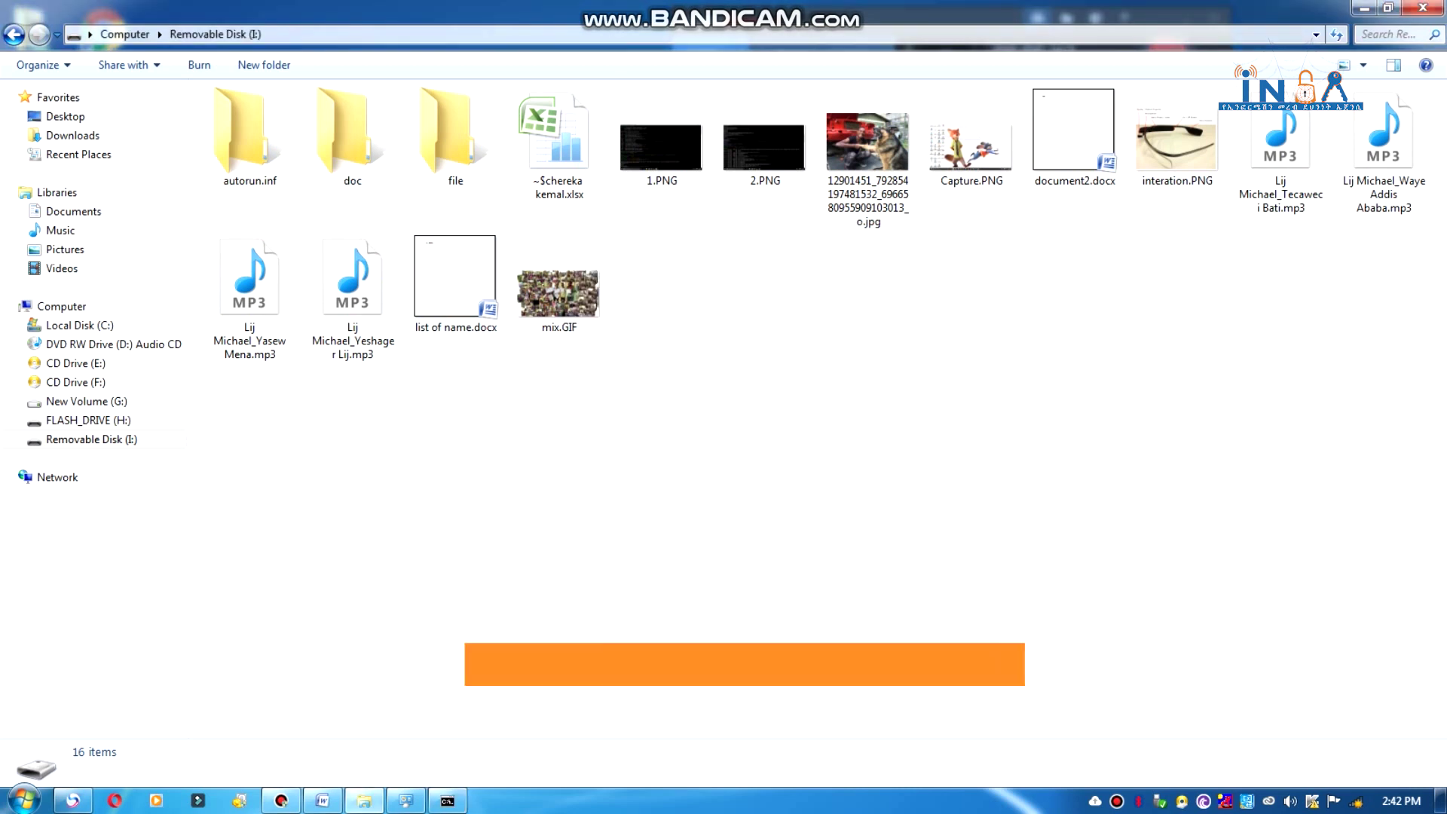